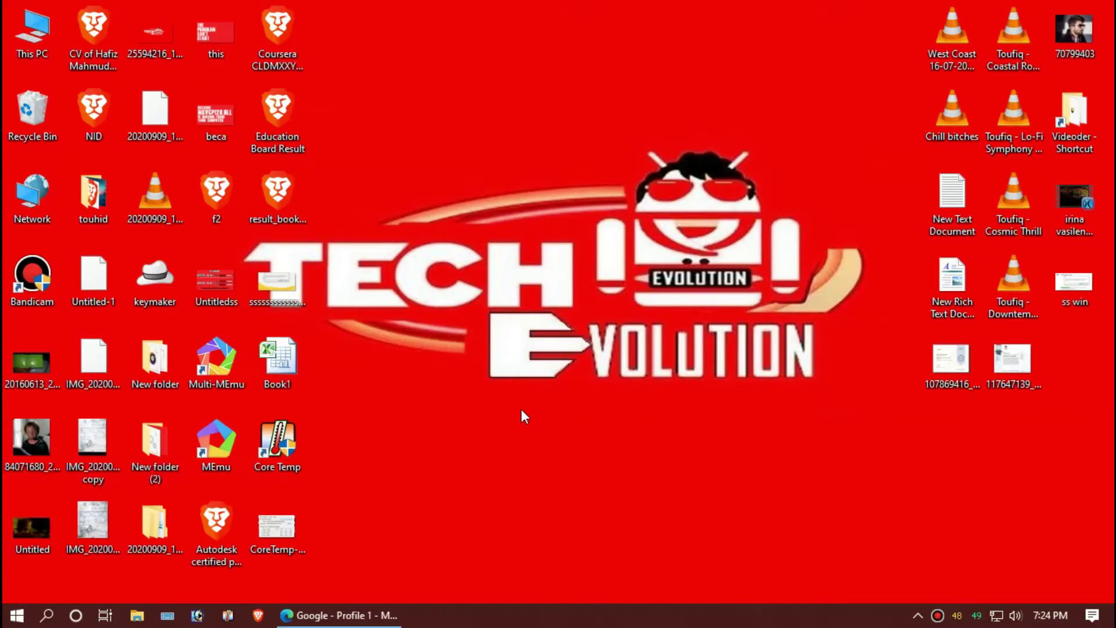
- Run a Google search for msvcp110.dll and point out the DLL-files.com result
click(341, 614)
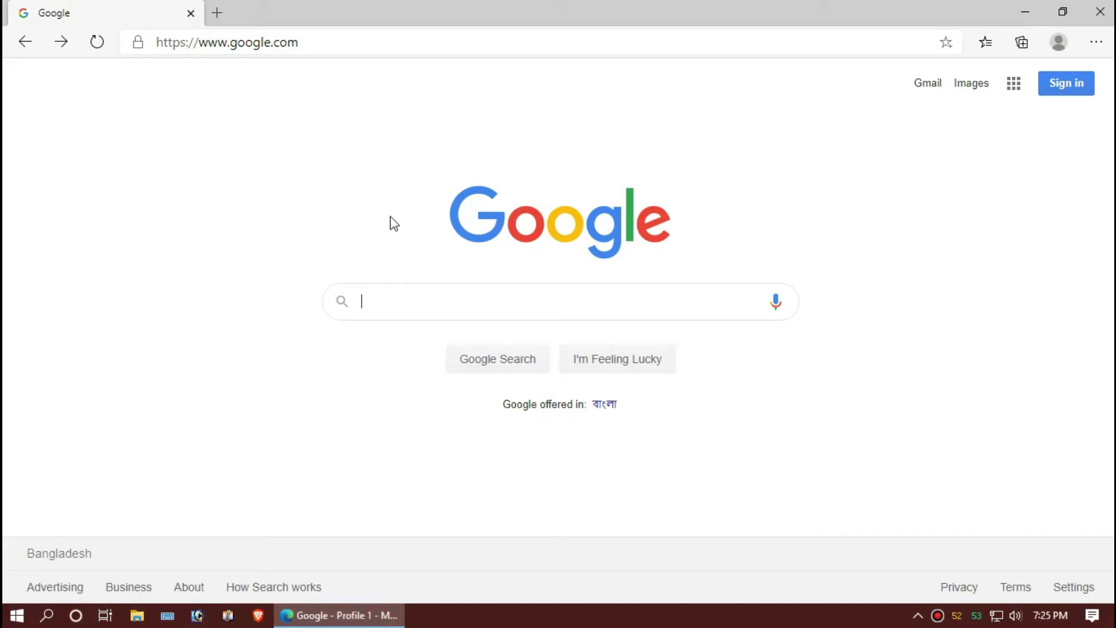
click(402, 303)
text(ms)
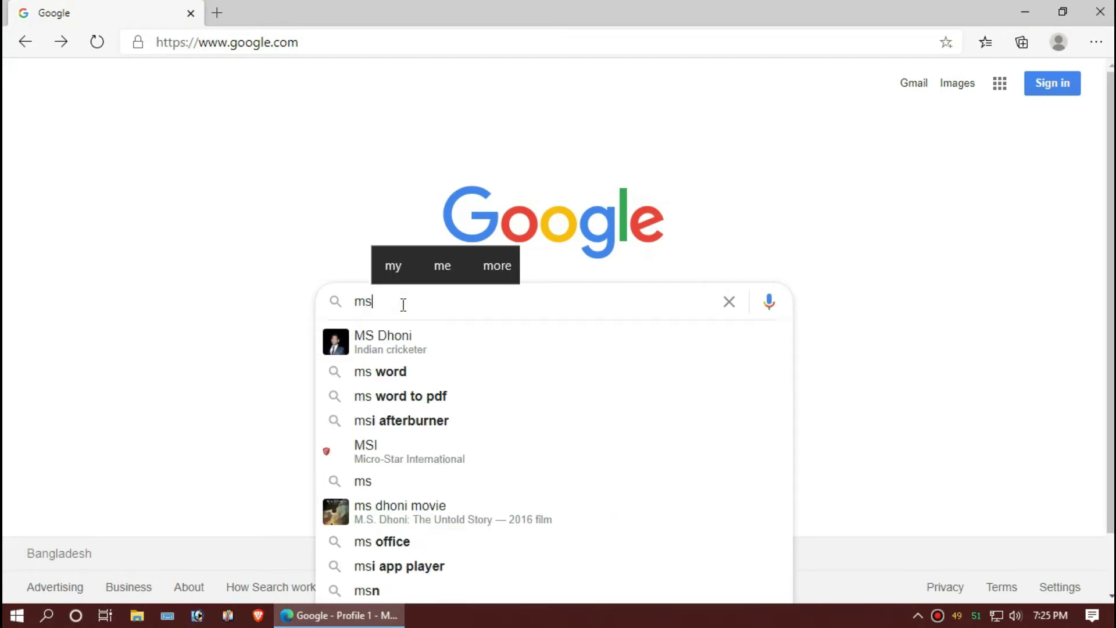
text(vcp110)
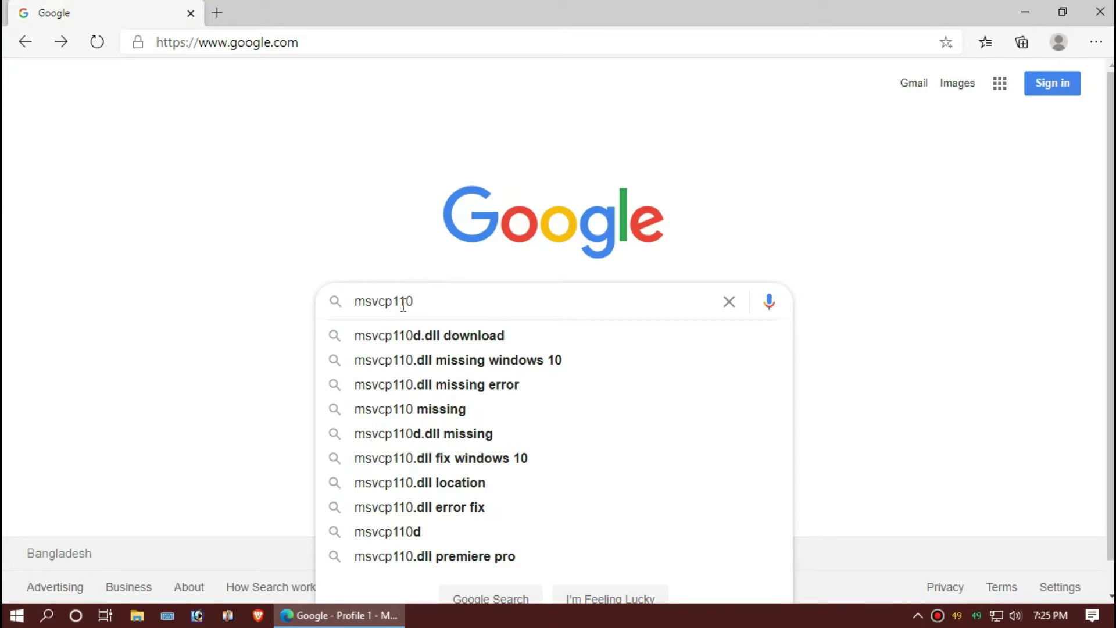
text(.d)
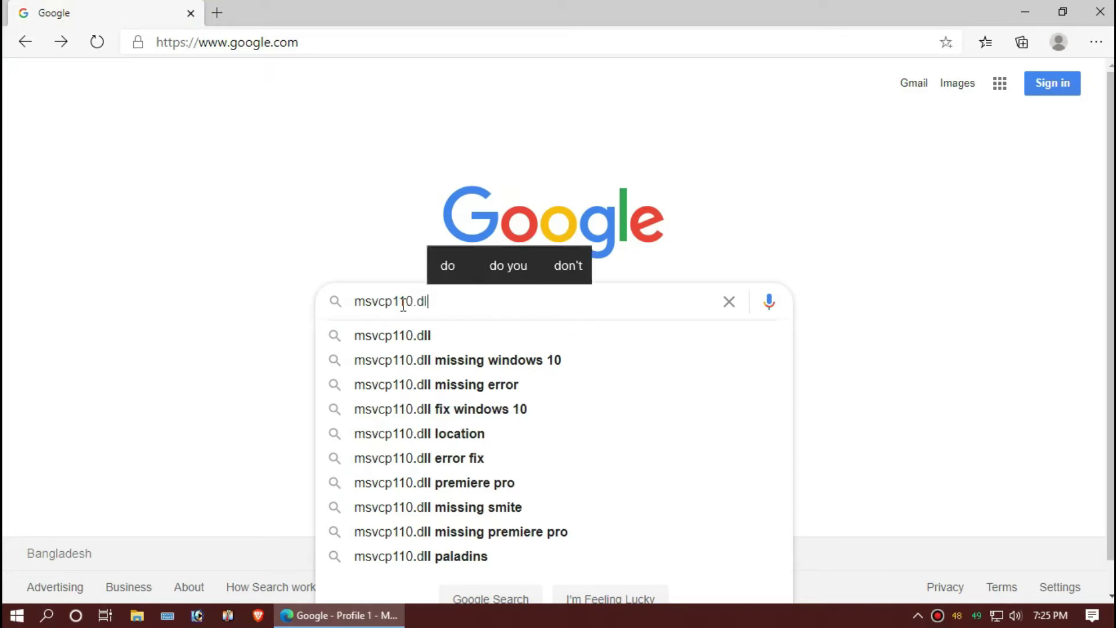
text(ll)
key(Return)
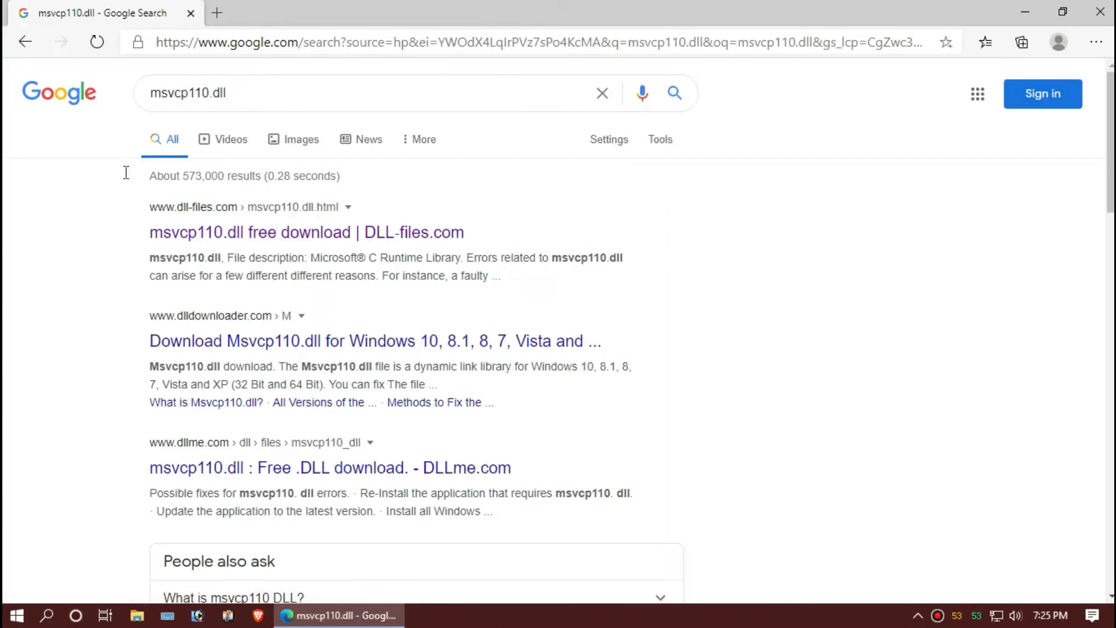
drag(150, 207, 237, 236)
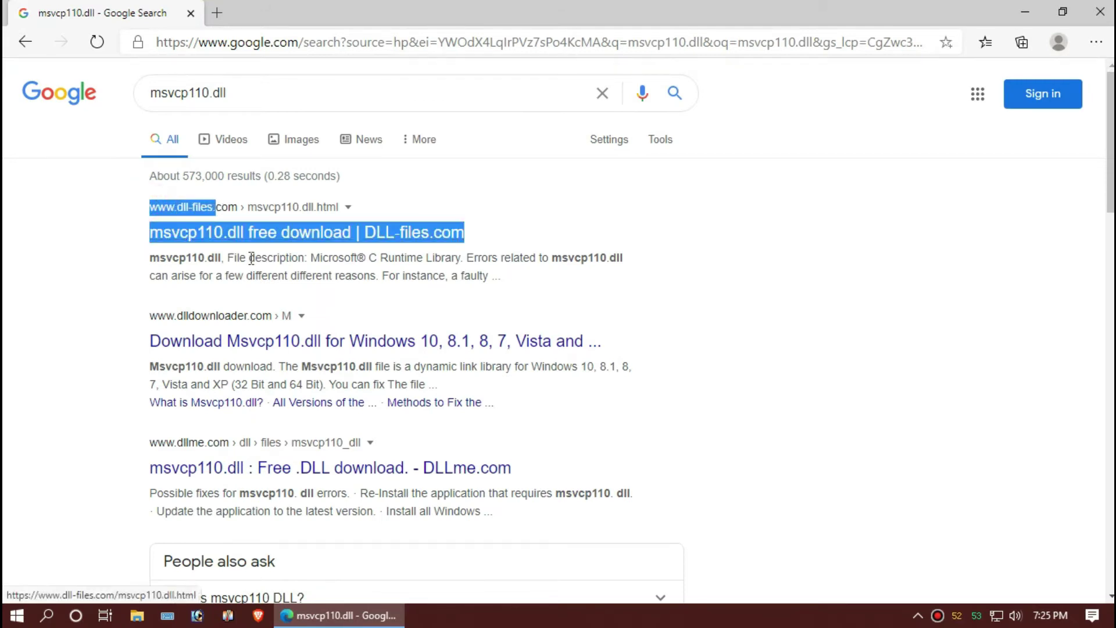
- Go to the DLL-files.com msvcp110.dll page and highlight an Architecture value in its version list
click(236, 235)
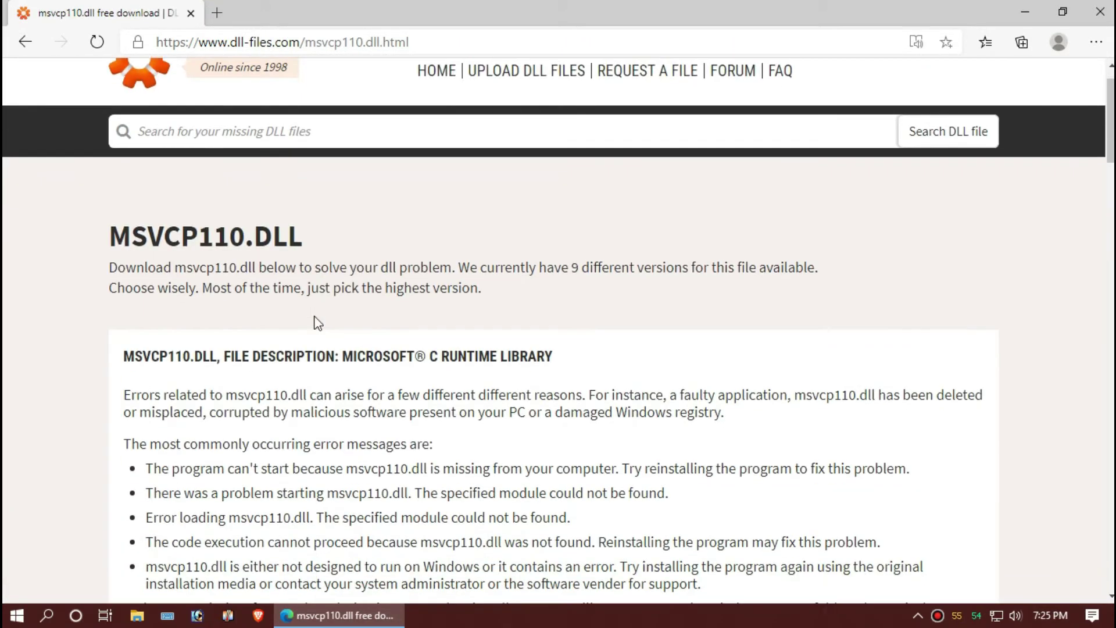
scroll(313, 315, down, 3)
scroll(313, 315, down, 5)
scroll(313, 314, down, 5)
scroll(313, 312, down, 5)
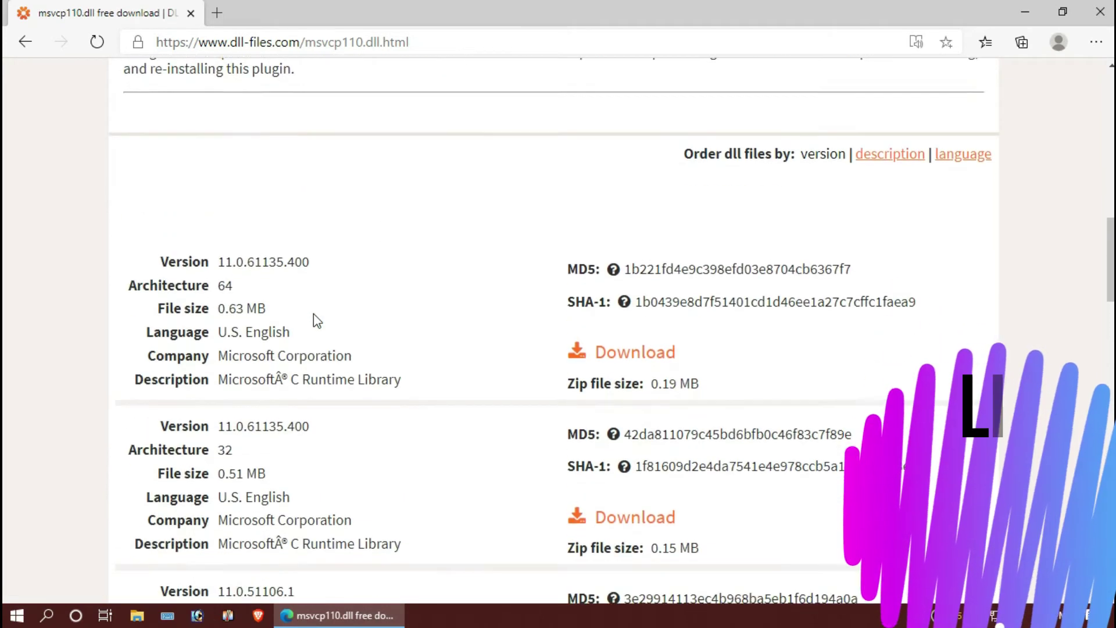
drag(218, 250, 232, 250)
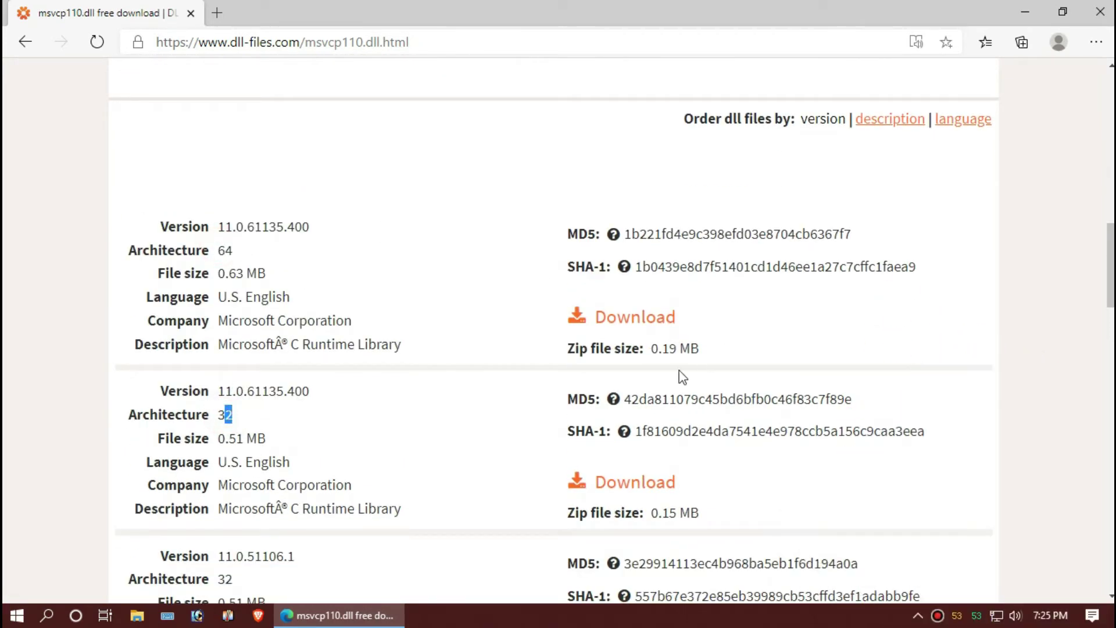
- Launch System Information from Start search, confirm System Type is x64-based PC, then minimize it
click(13, 615)
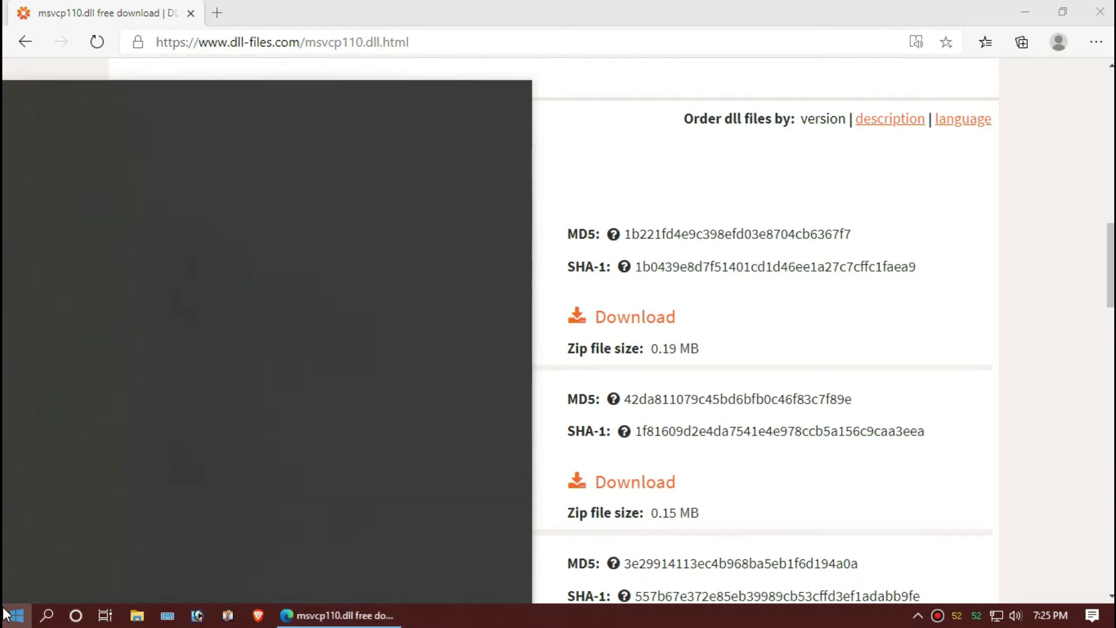
text(syste)
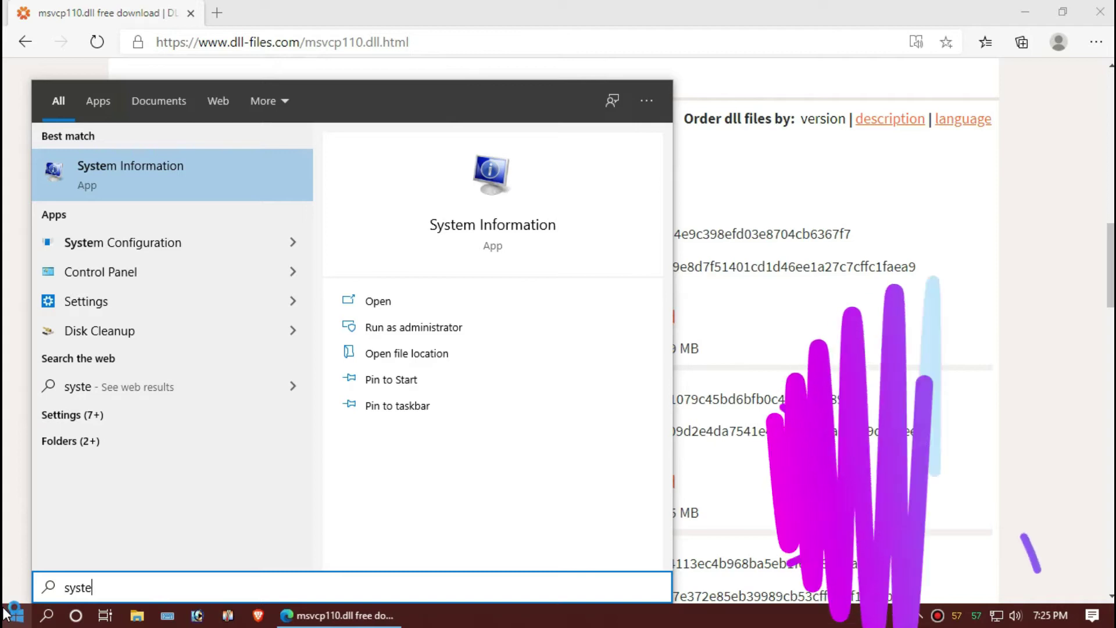
key(Return)
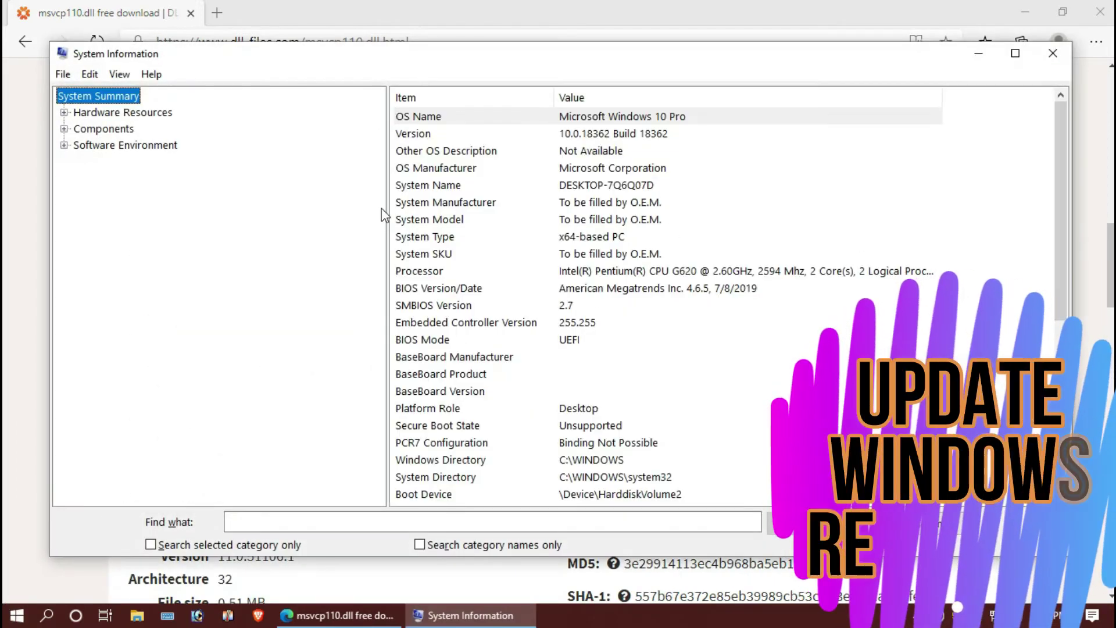
click(601, 238)
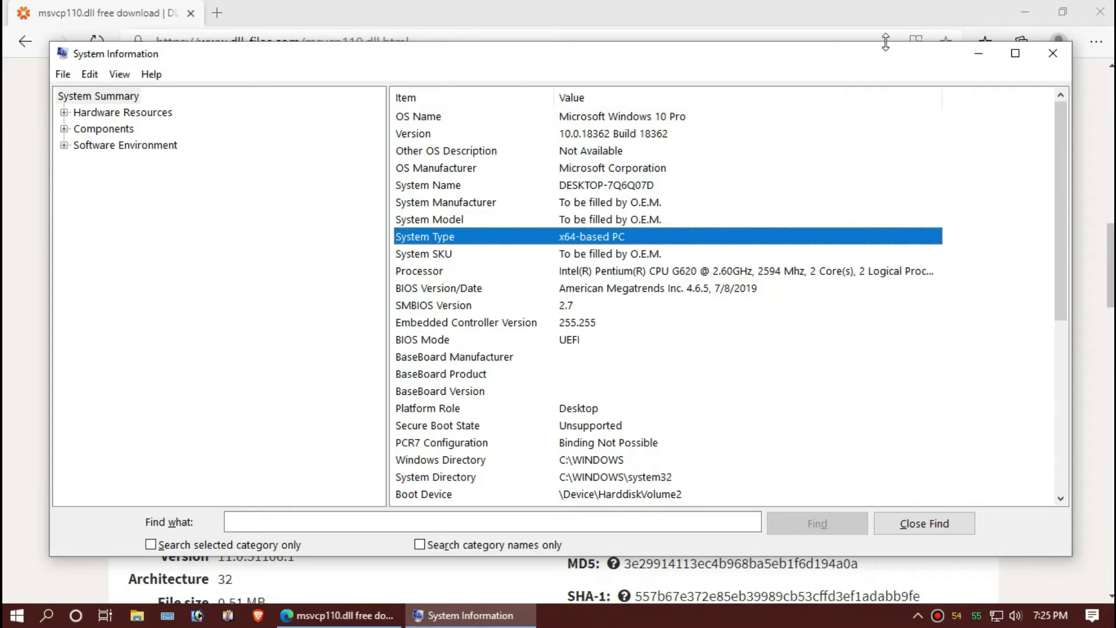
click(979, 56)
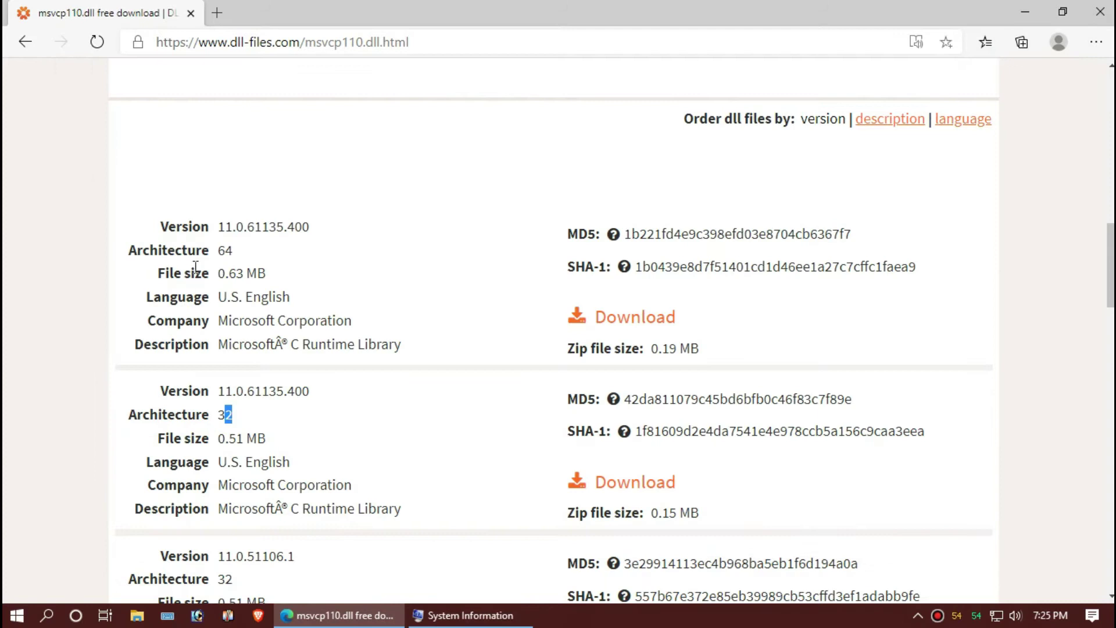
- Download the 64-bit msvcp110.dll version 11.0.61135.400 from DLL-files.com
double_click(222, 250)
click(661, 318)
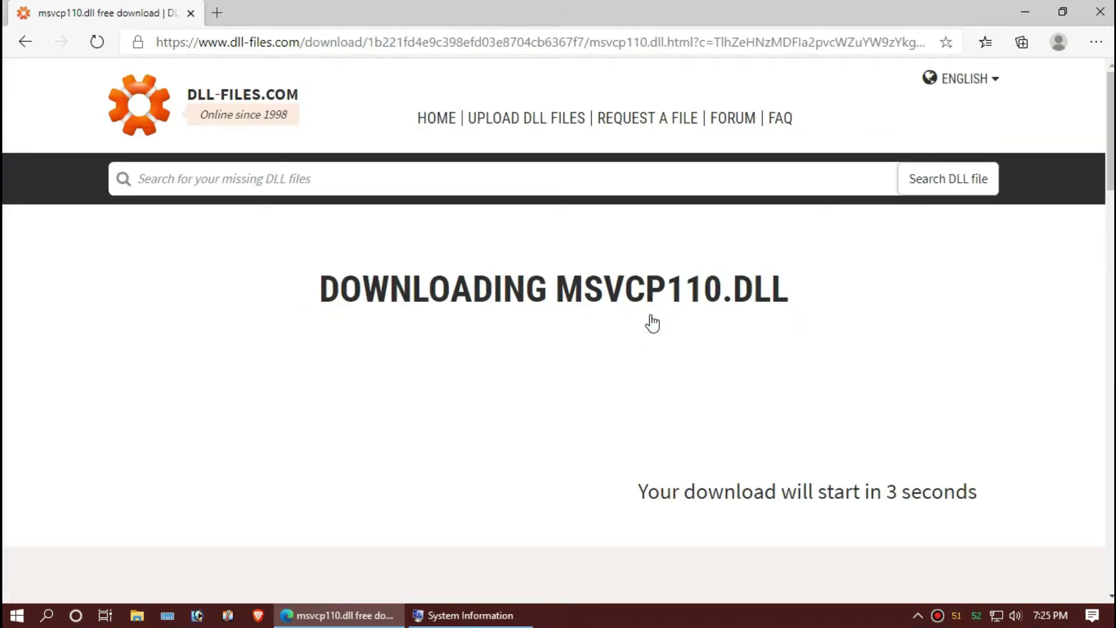
scroll(655, 318, down, 5)
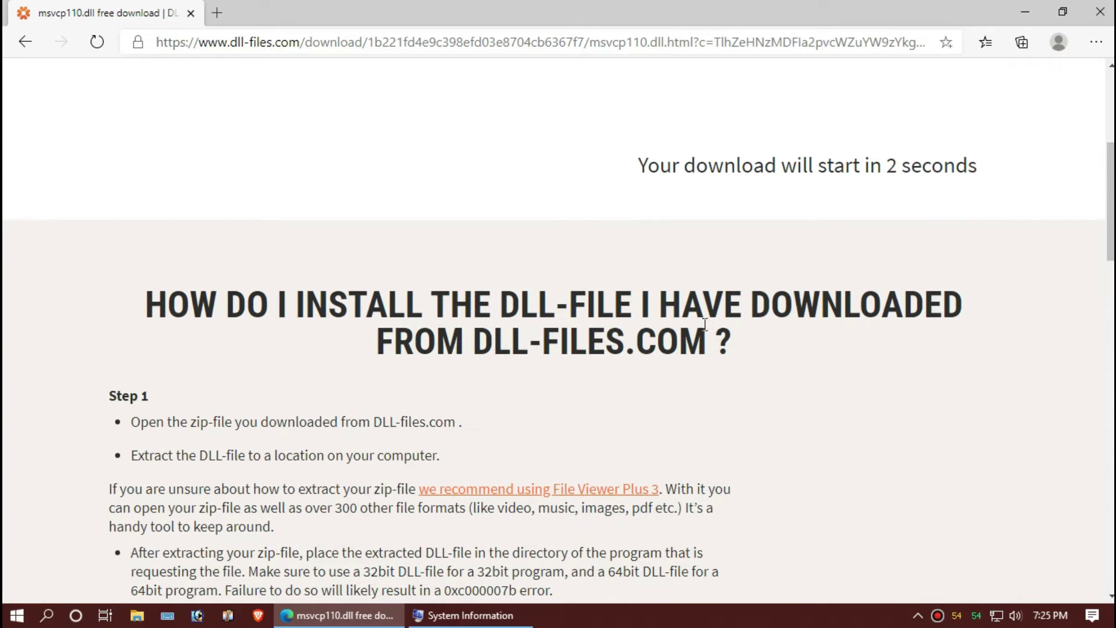
scroll(538, 371, down, 3)
scroll(539, 370, down, 3)
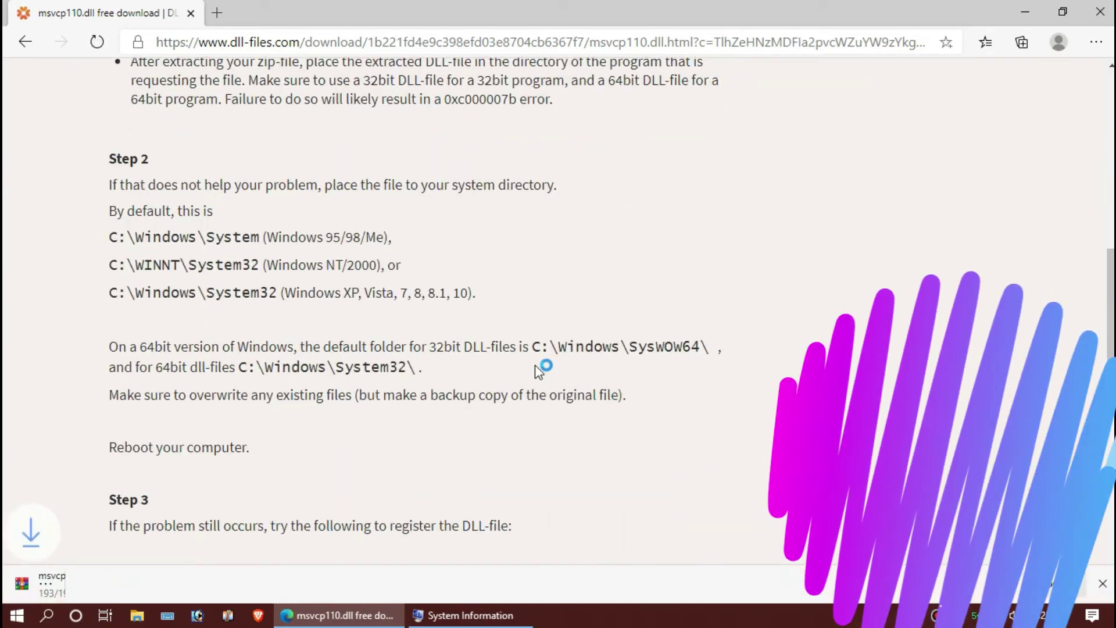
scroll(539, 366, down, 2)
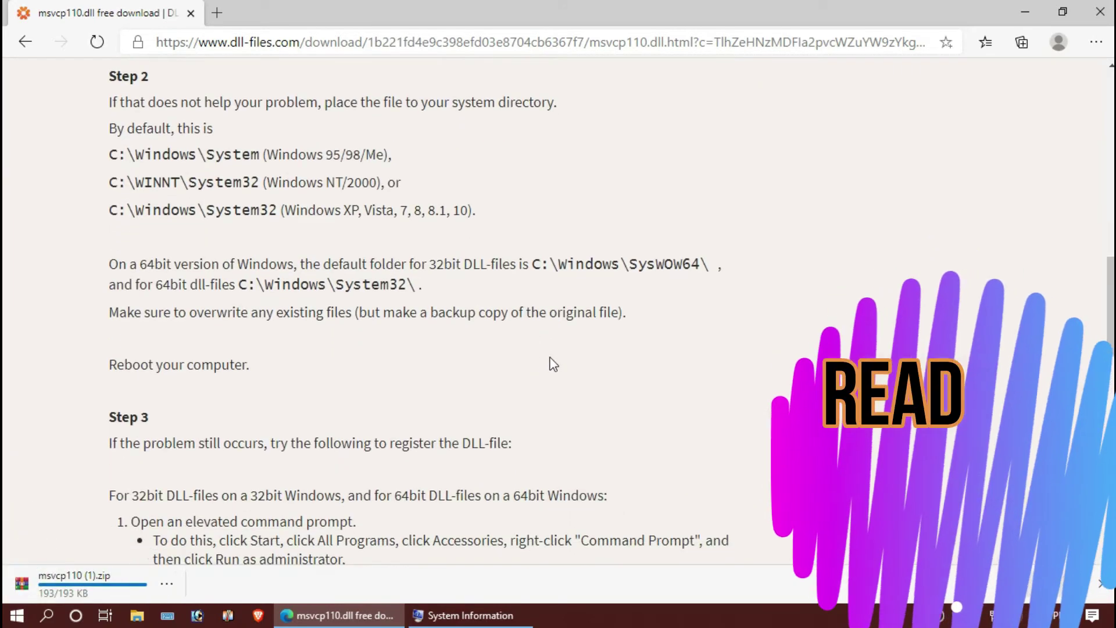
scroll(538, 367, down, 2)
scroll(545, 365, down, 2)
scroll(546, 365, up, 2)
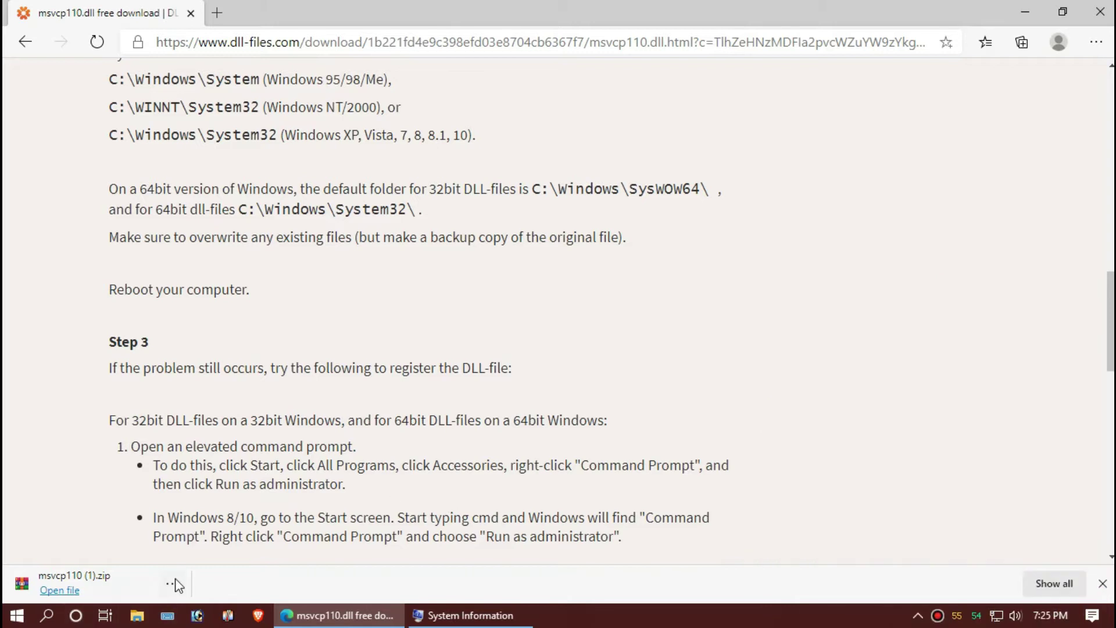
- View msvcp110.dll inside the downloaded zip in WinRAR, then show the desktop with Win+D
click(62, 590)
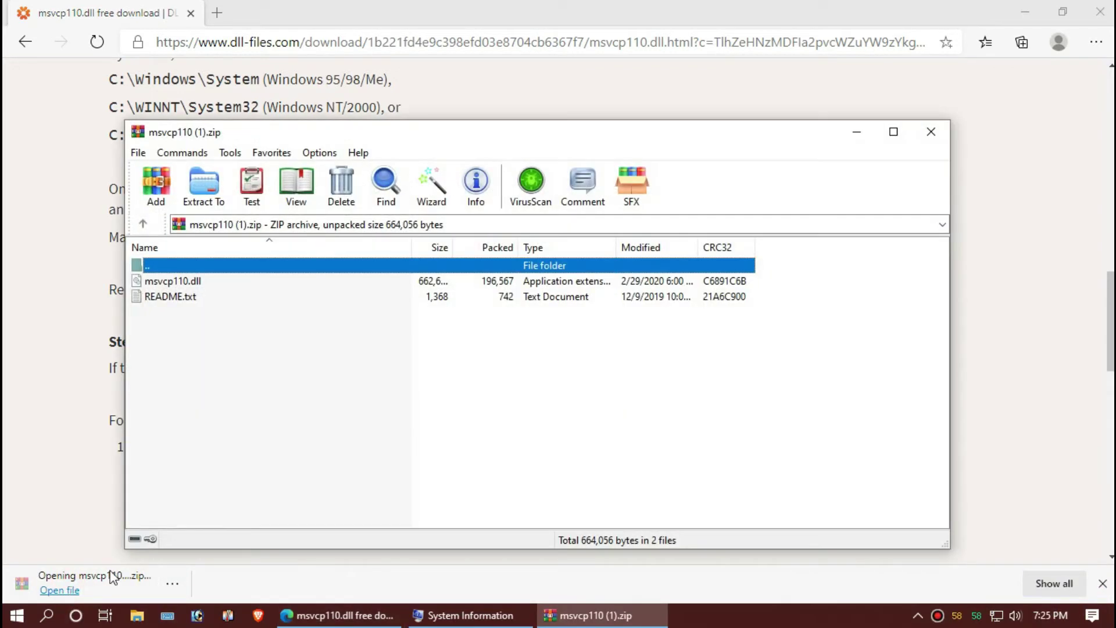
click(168, 281)
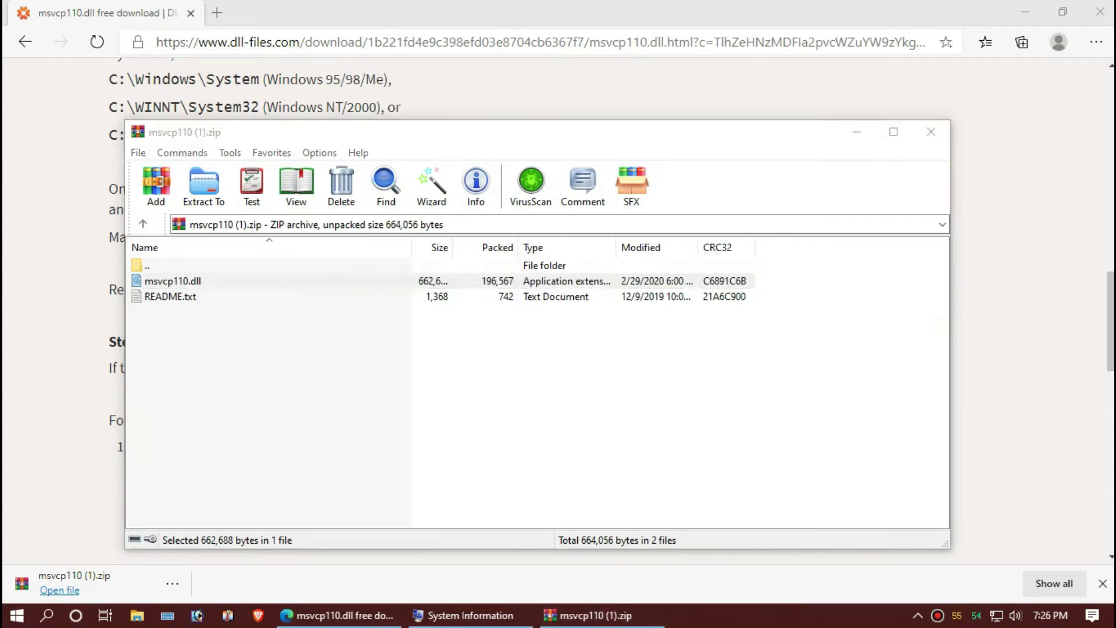
key(super+d)
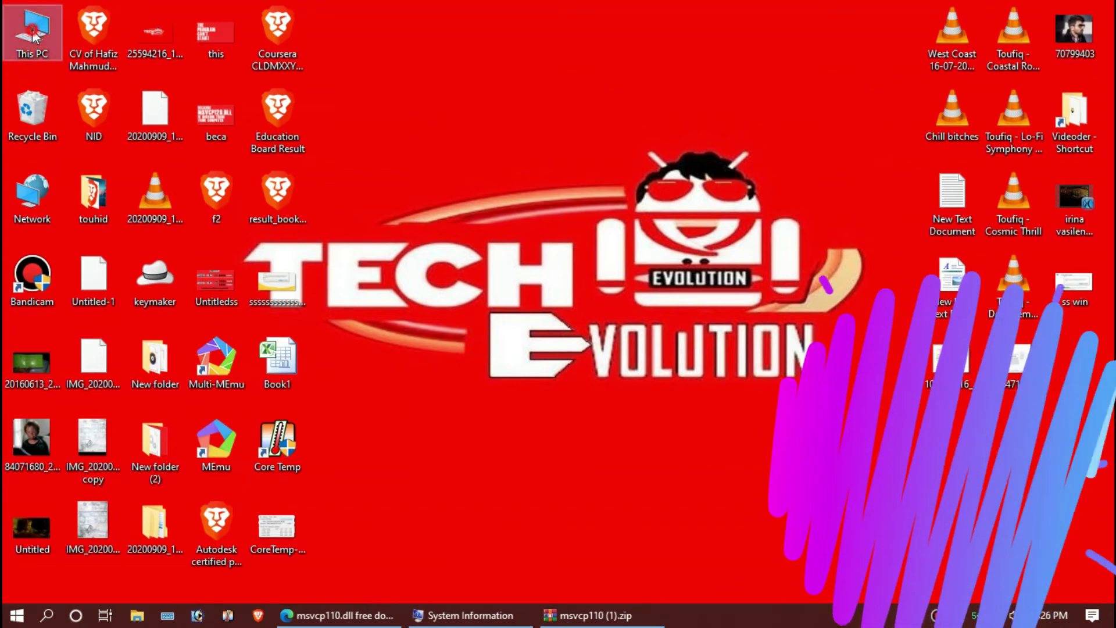
- Browse from This PC through drive C and Windows into the System32 folder
double_click(35, 27)
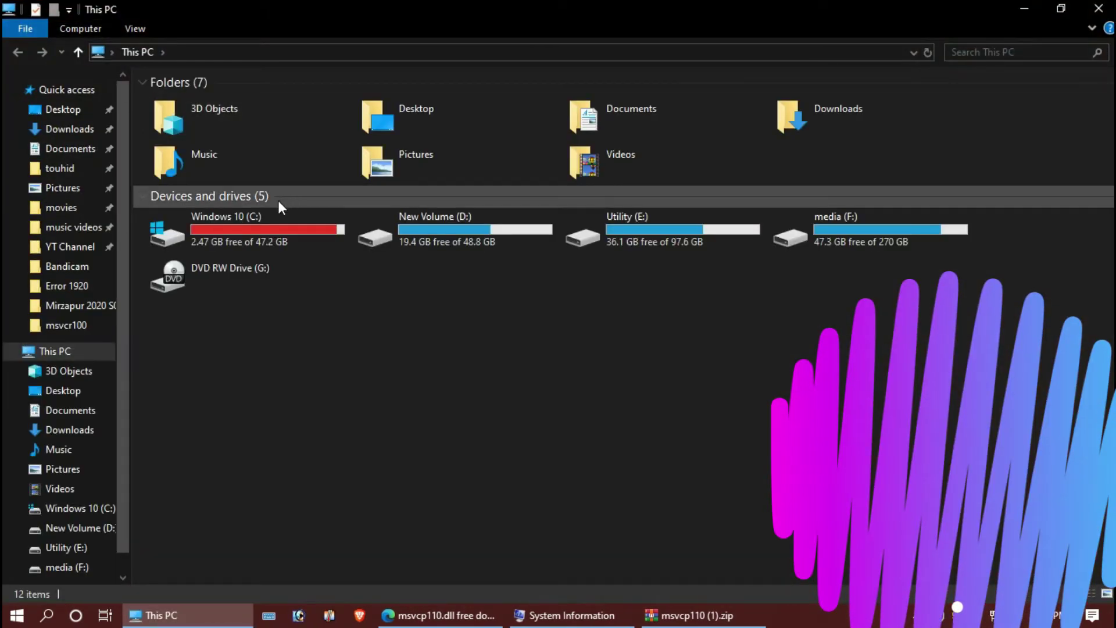
double_click(243, 225)
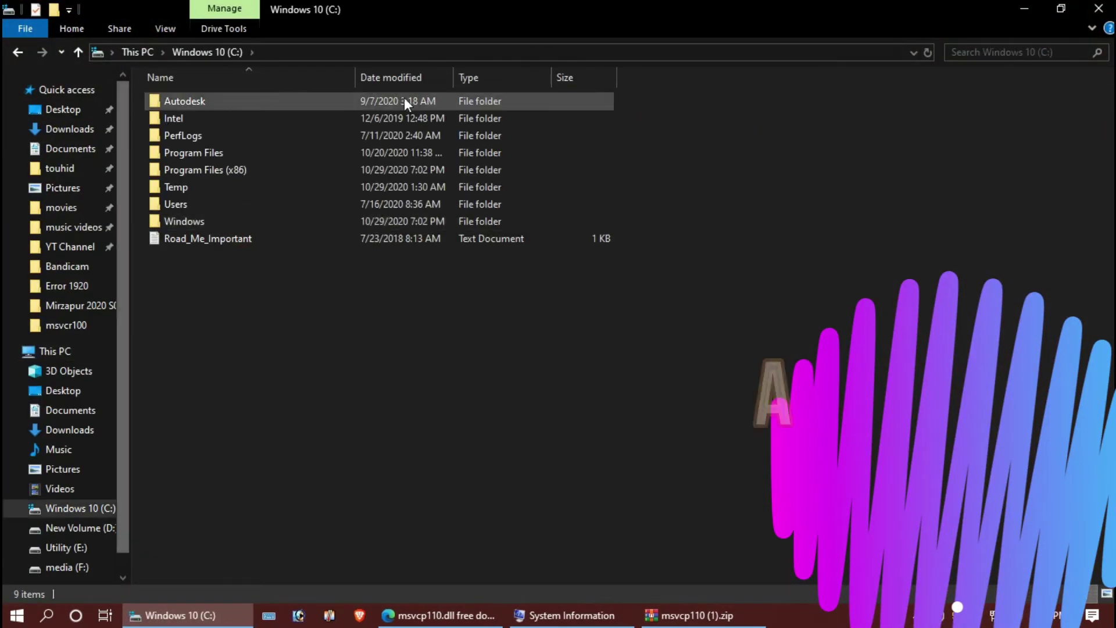
double_click(233, 221)
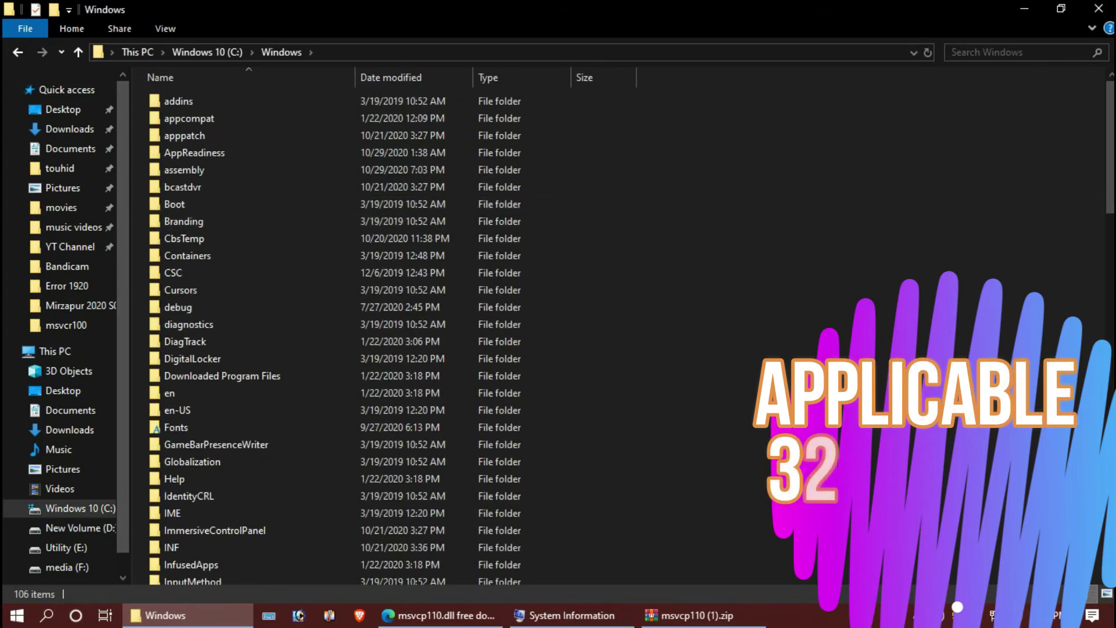
scroll(234, 220, down, 5)
scroll(234, 221, down, 5)
scroll(234, 221, down, 3)
scroll(213, 453, down, 1)
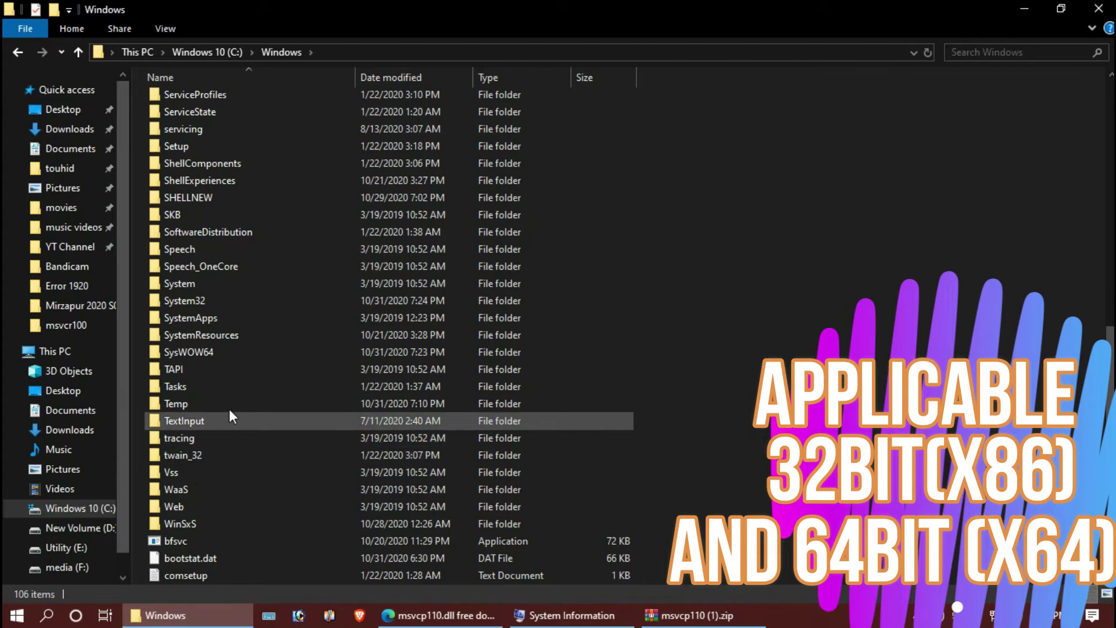
double_click(213, 302)
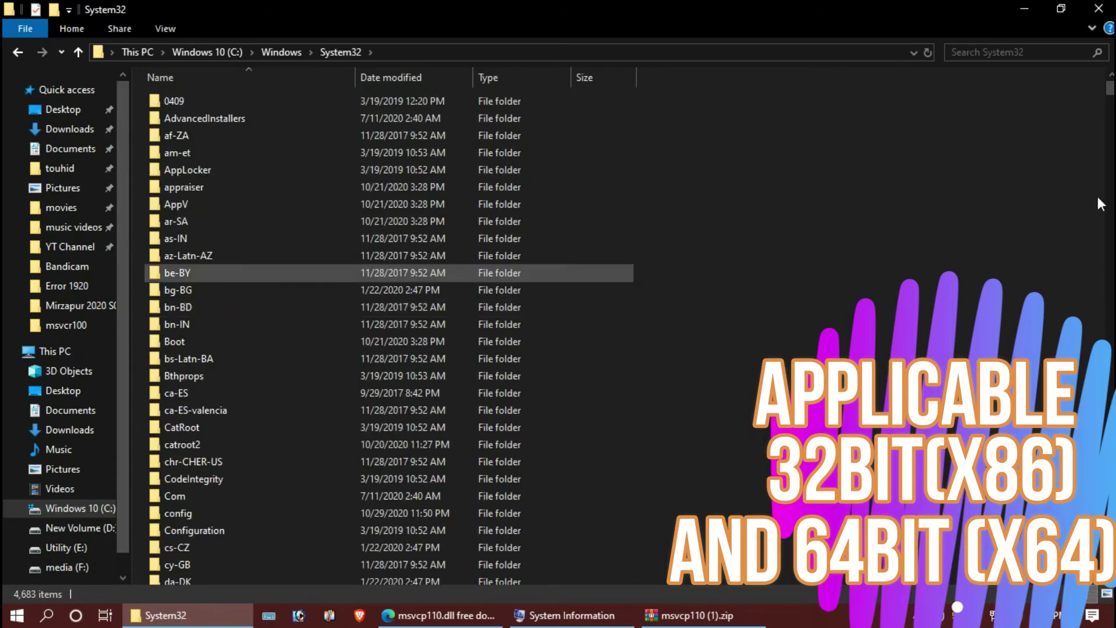
scroll(748, 220, down, 6)
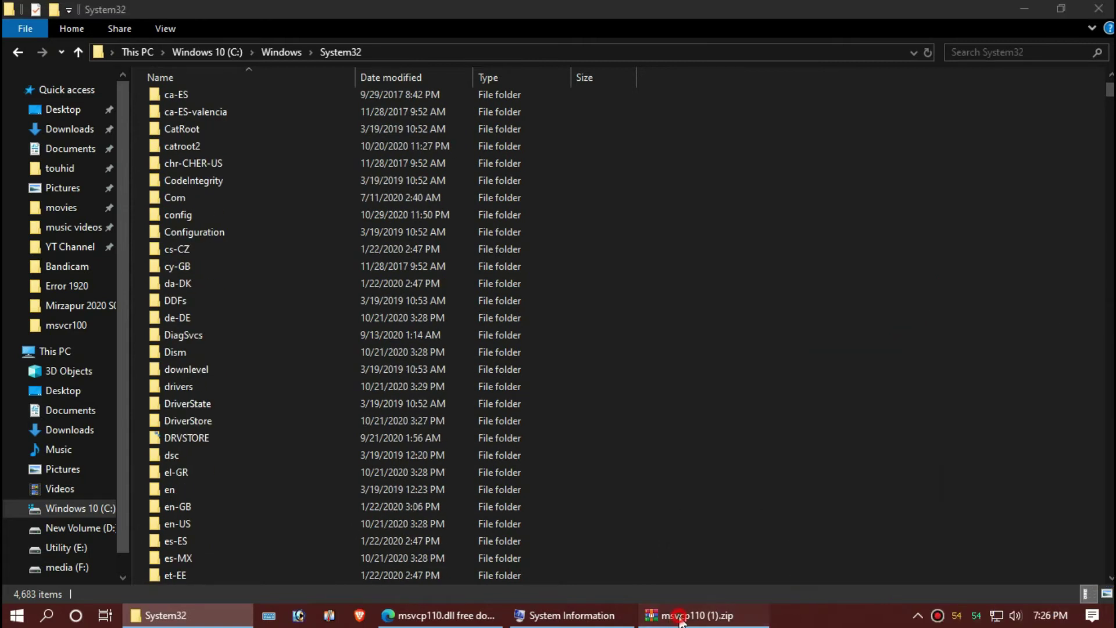
- Drag msvcp110.dll from the archive into System32, replacing the existing file with administrator permission
click(664, 618)
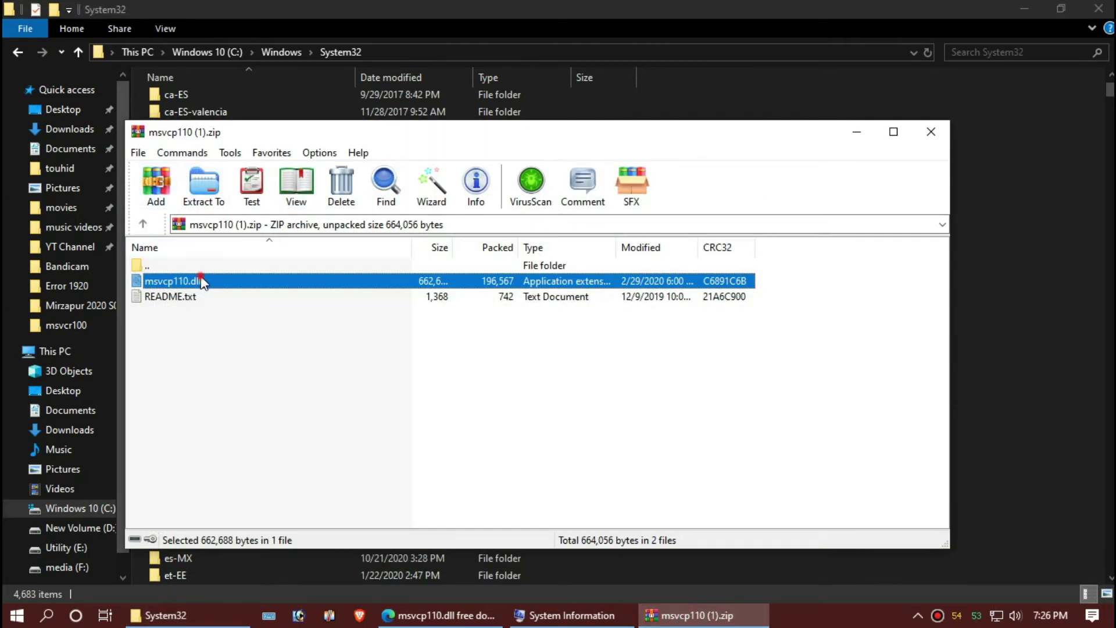
drag(202, 282, 1051, 298)
drag(979, 289, 984, 286)
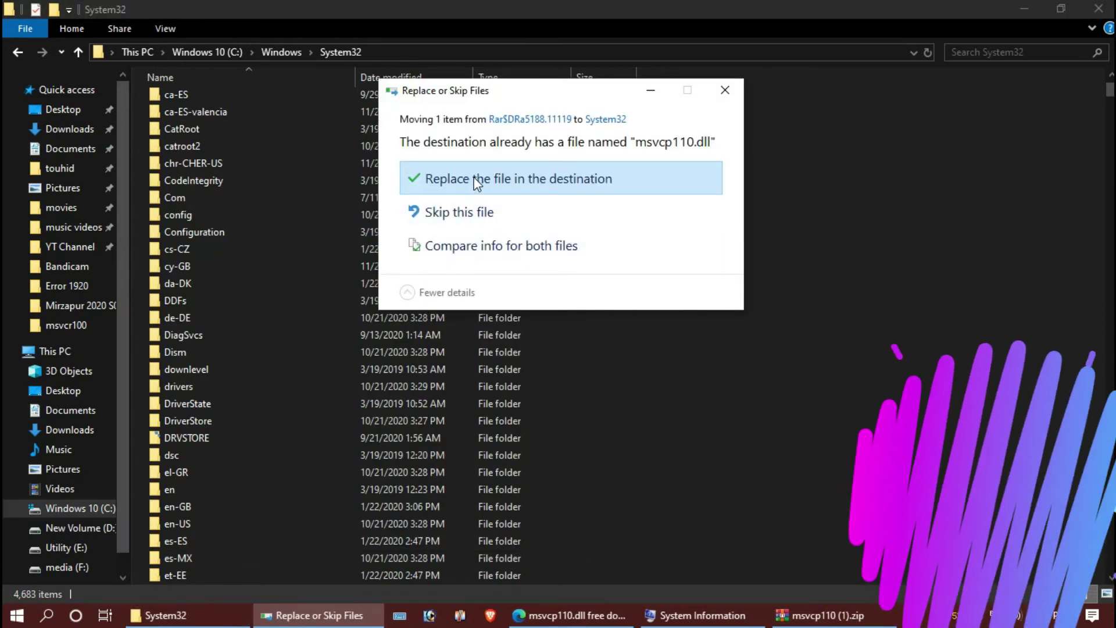
click(473, 180)
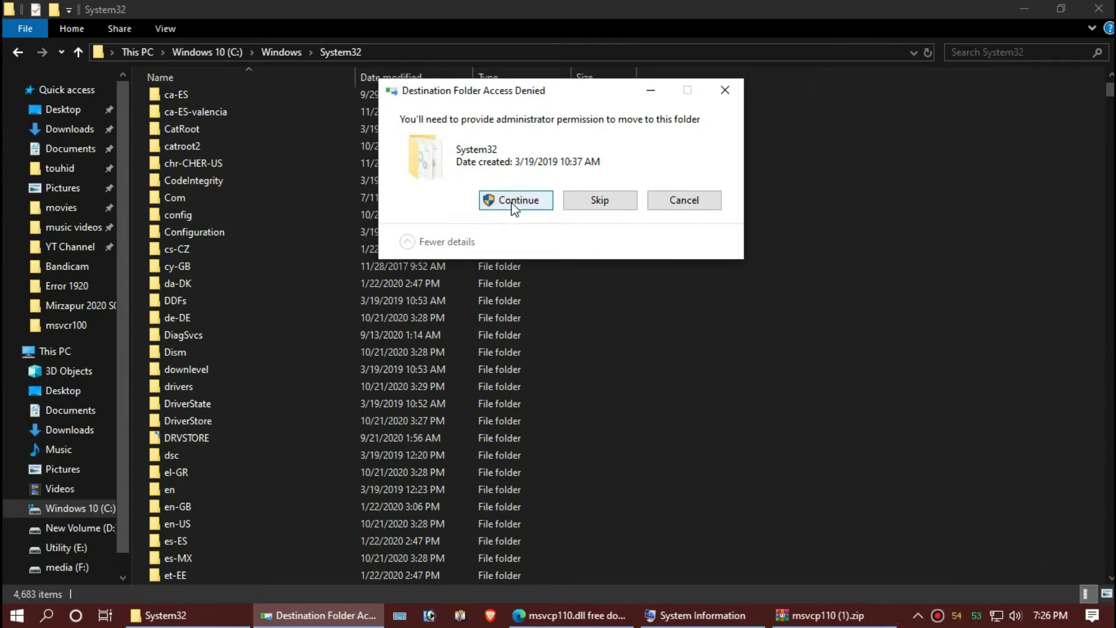
click(517, 200)
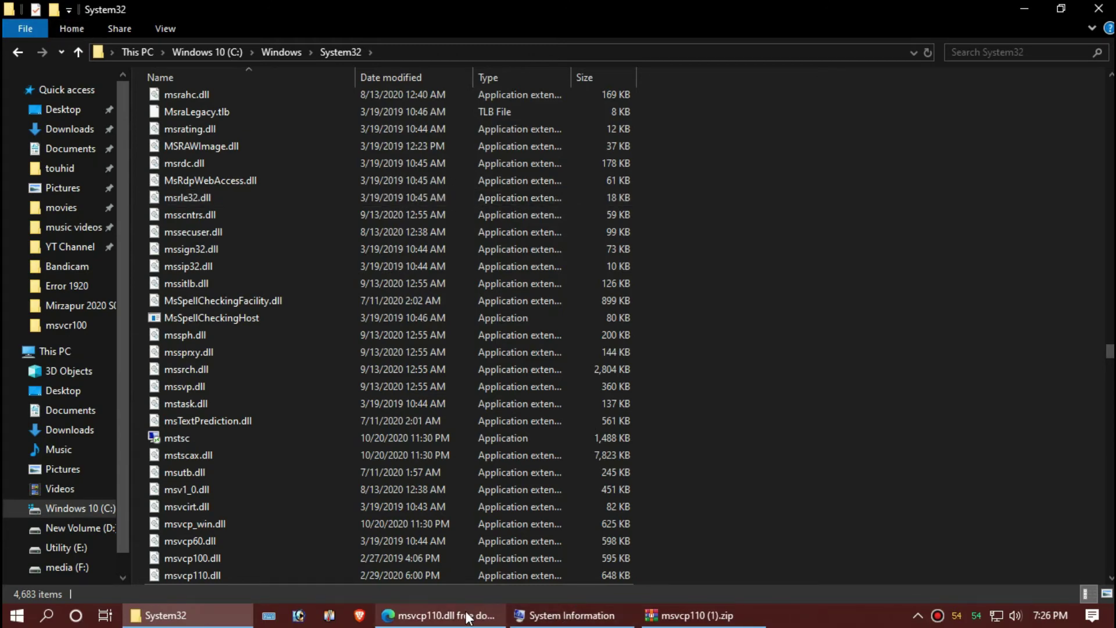
- Back on DLL-files.com, highlight the C:\Windows\SysWOW64 path for 32-bit DLLs, then return to Explorer
click(445, 615)
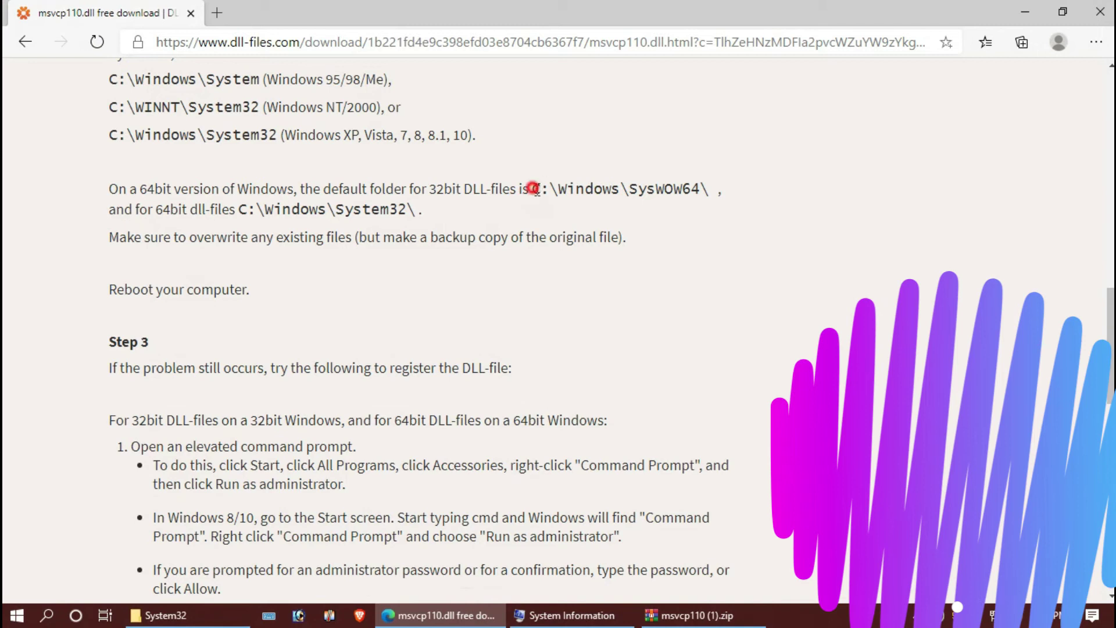
drag(533, 188, 704, 186)
key(ctrl+c)
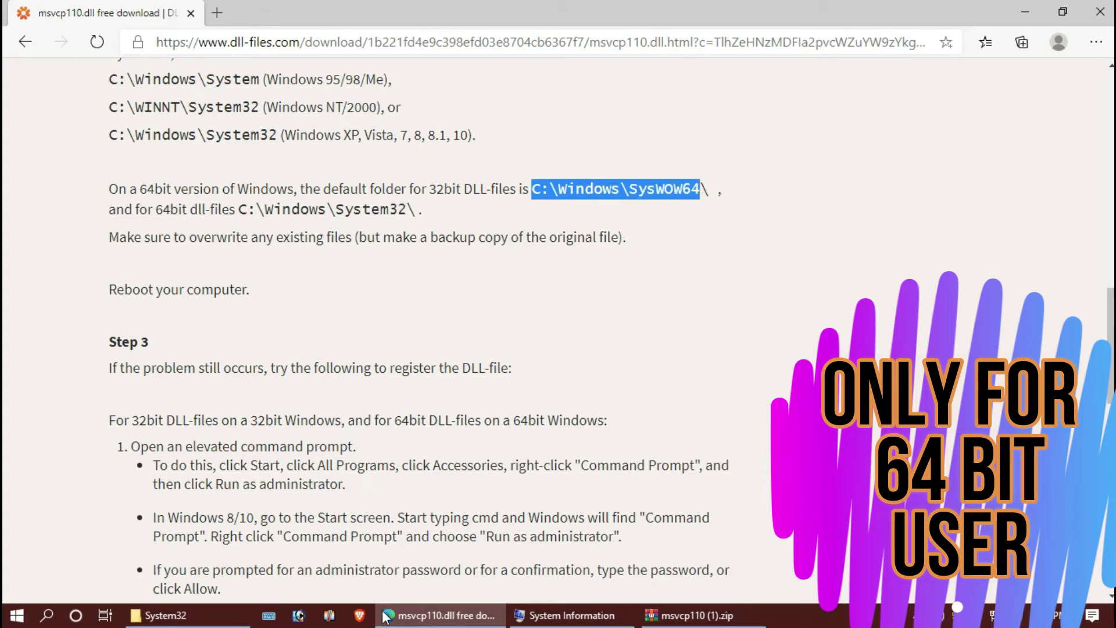
click(386, 615)
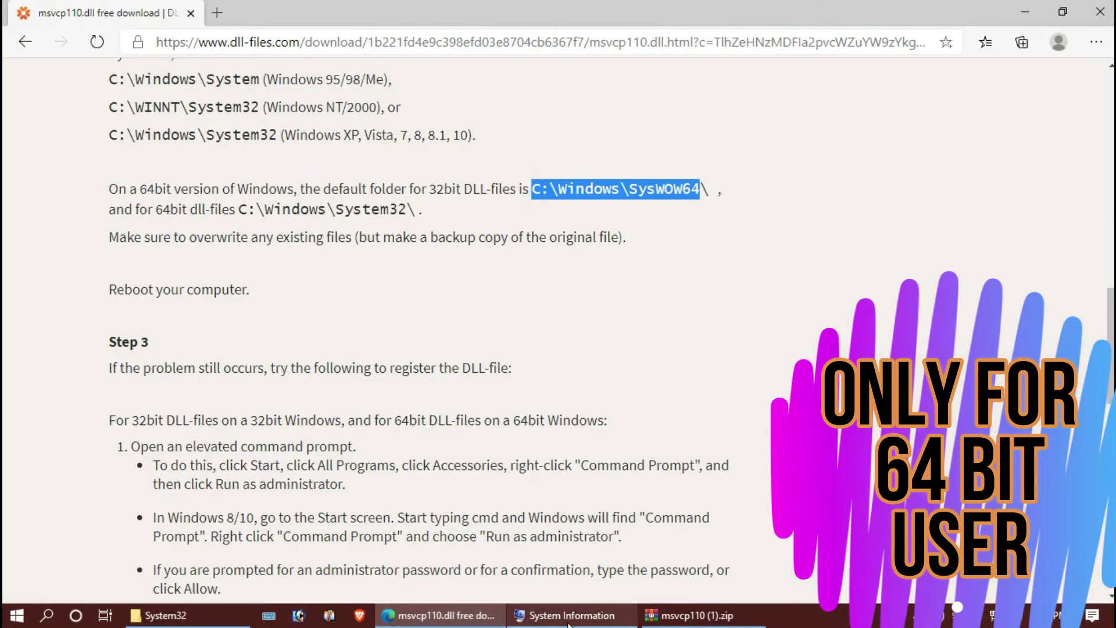
- Navigate Explorer to C:\Windows\SysWOW64 via the address bar and bring the zip archive back up
click(166, 615)
click(377, 52)
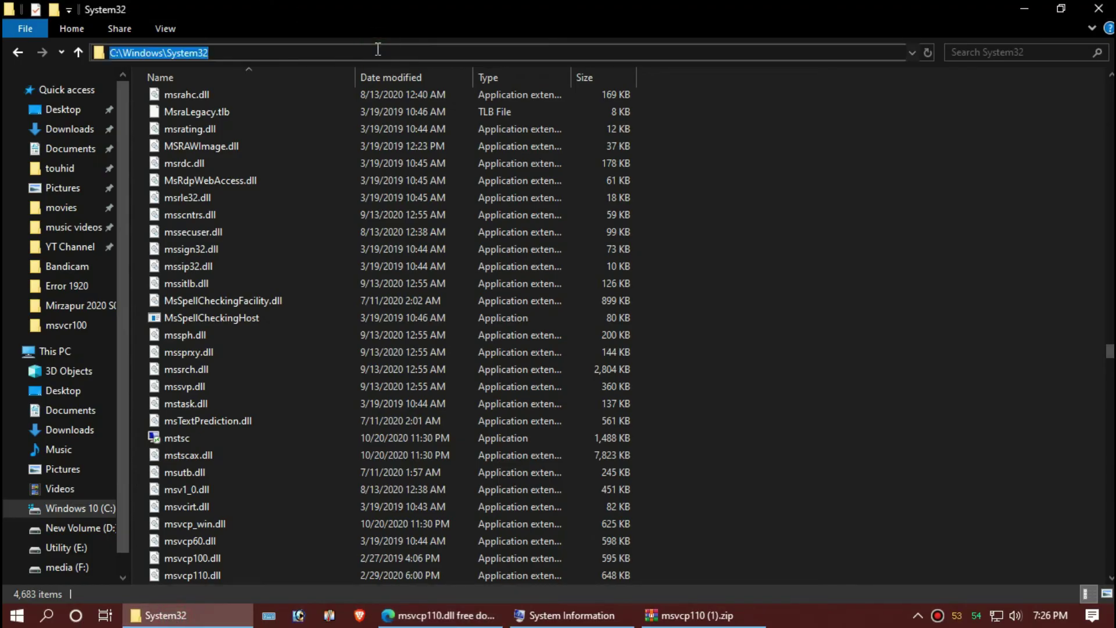
key(ctrl+v)
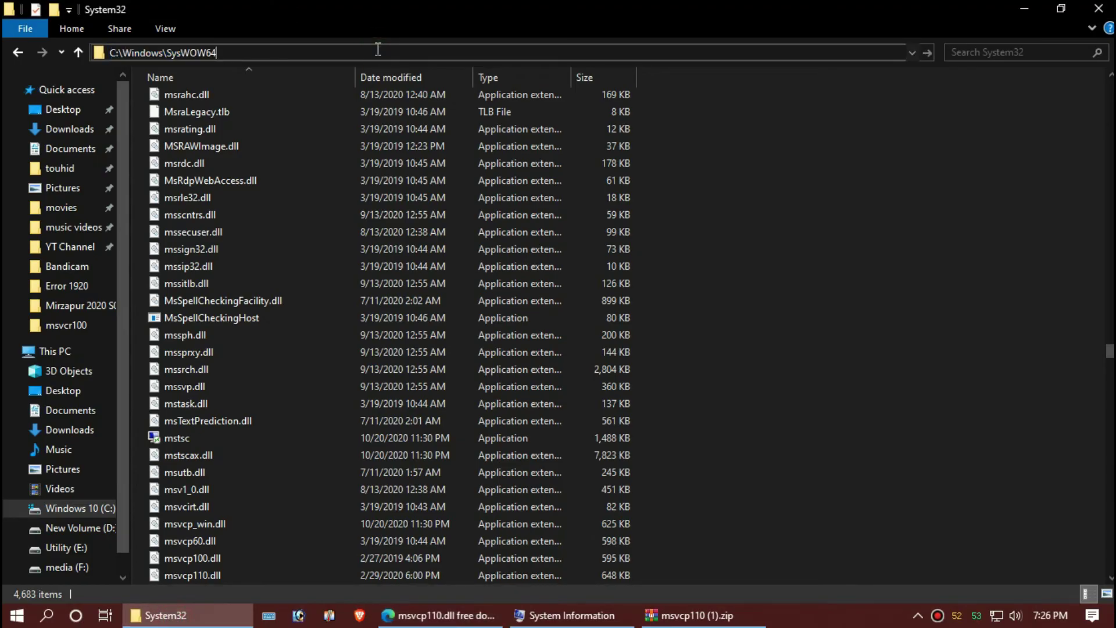
key(Return)
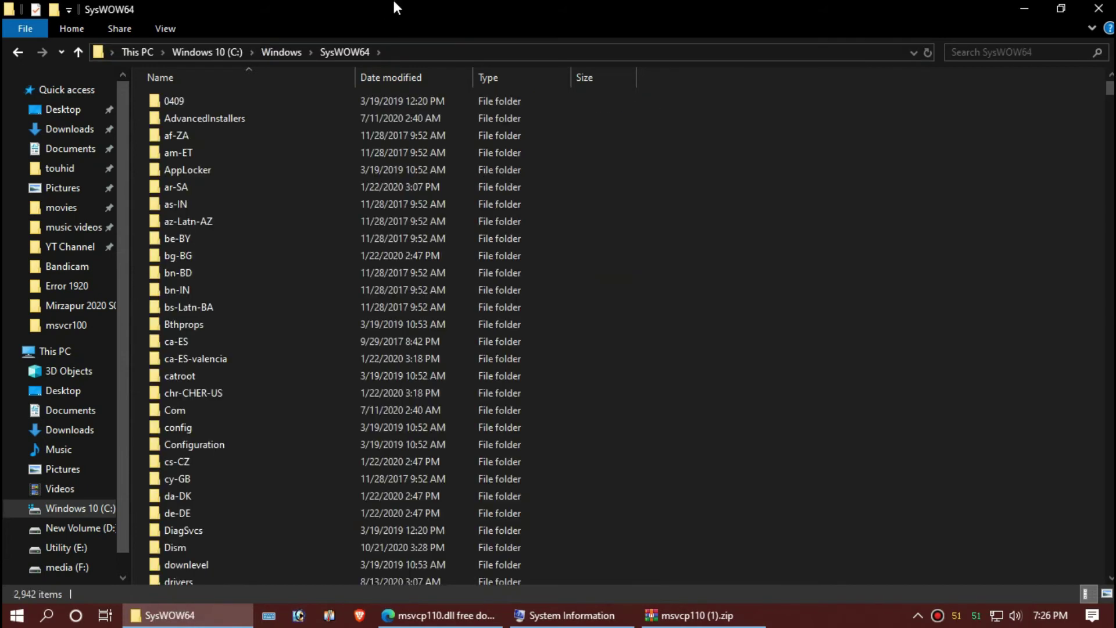
click(698, 615)
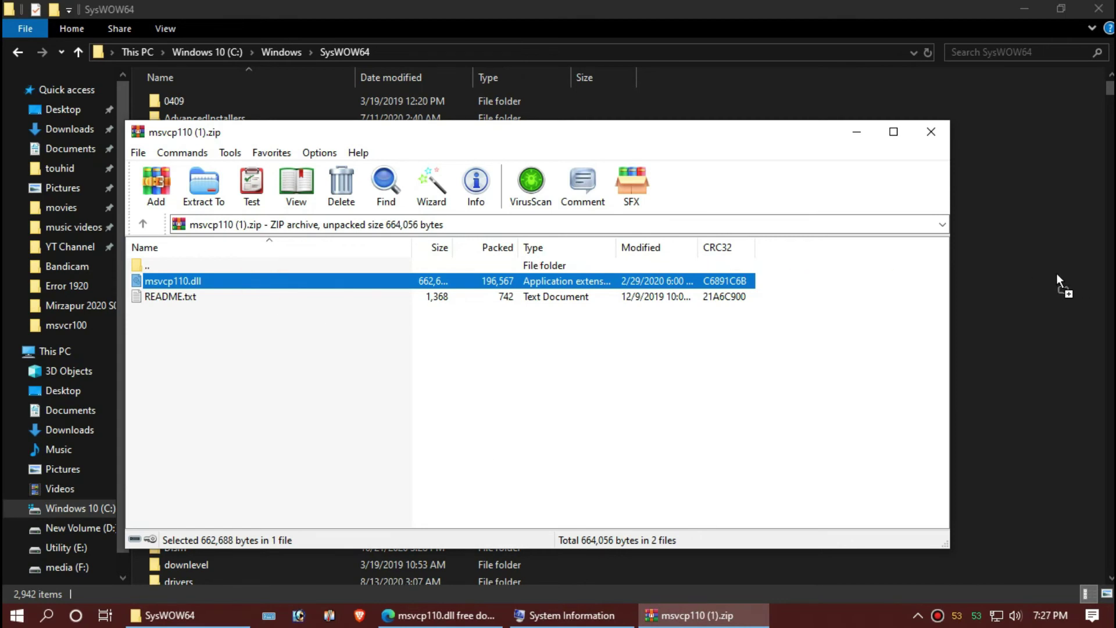
- Drag msvcp110.dll into SysWOW64, replacing the existing file with administrator permission, then close Explorer
drag(173, 281, 1059, 281)
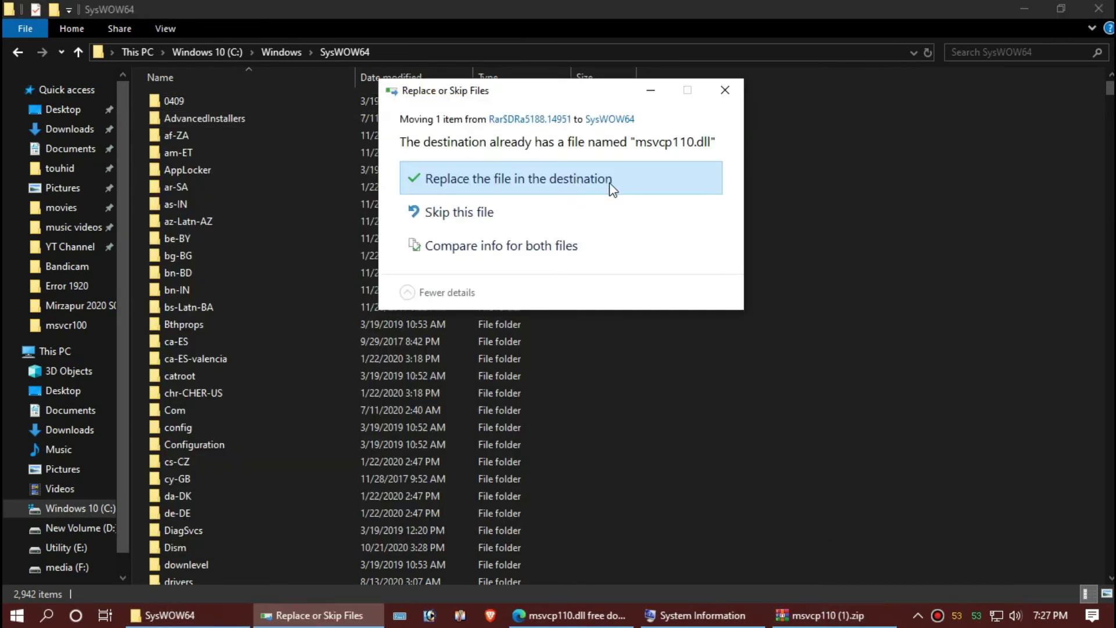
click(613, 189)
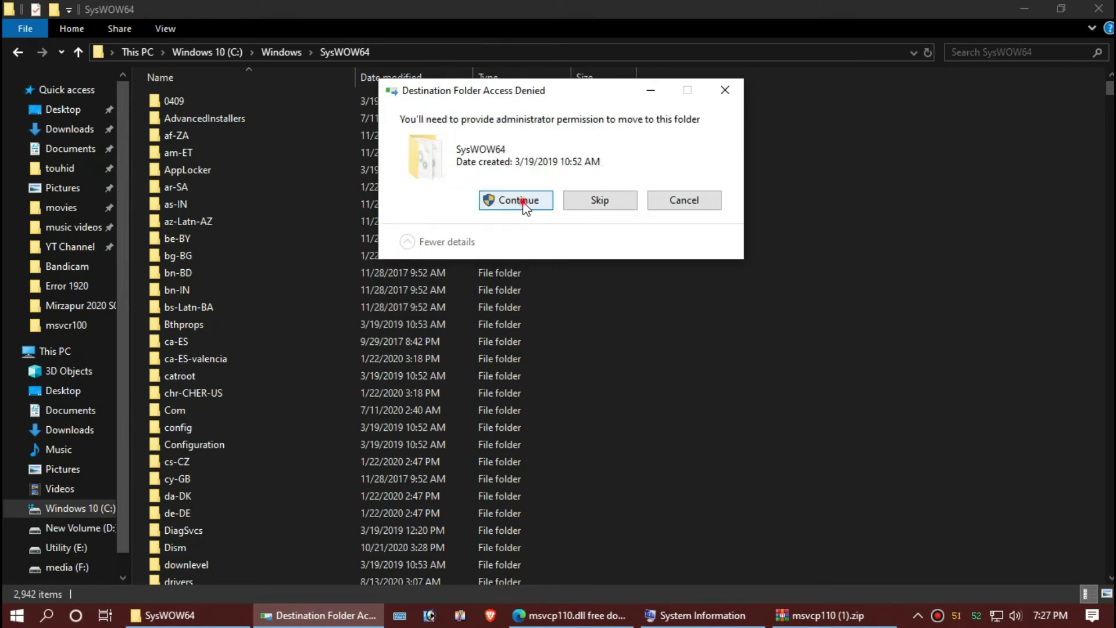
click(526, 207)
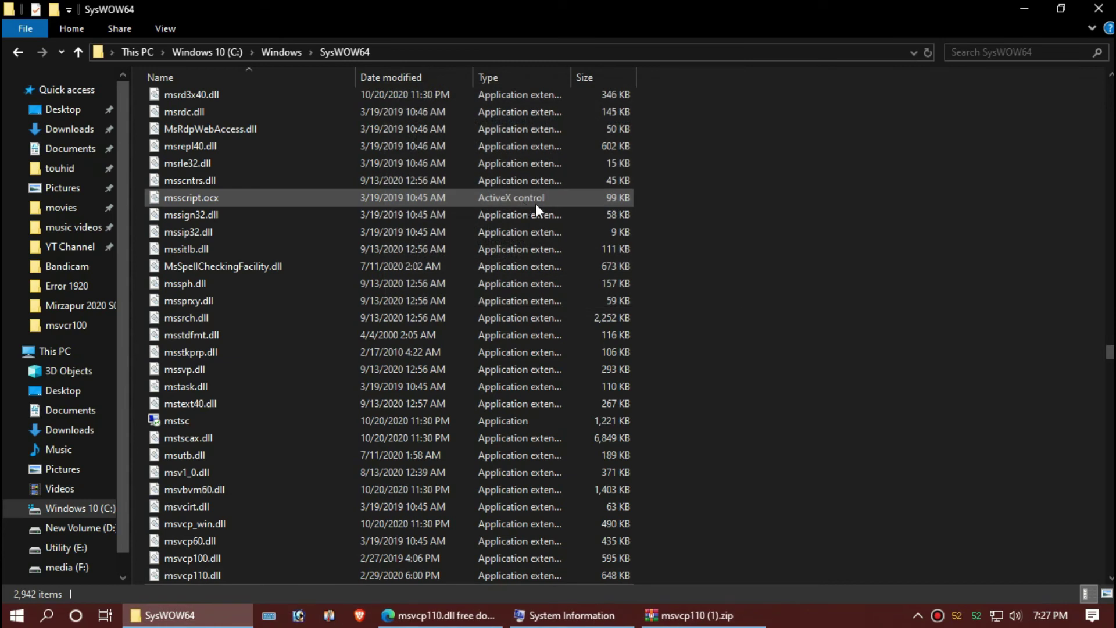
scroll(637, 387, down, 4)
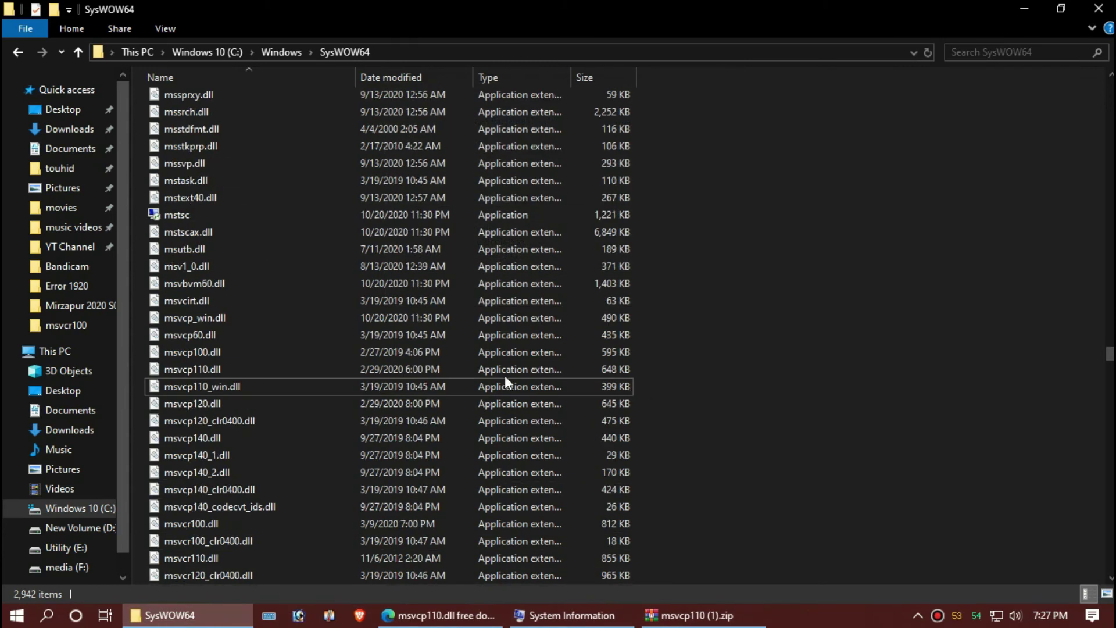
click(1102, 8)
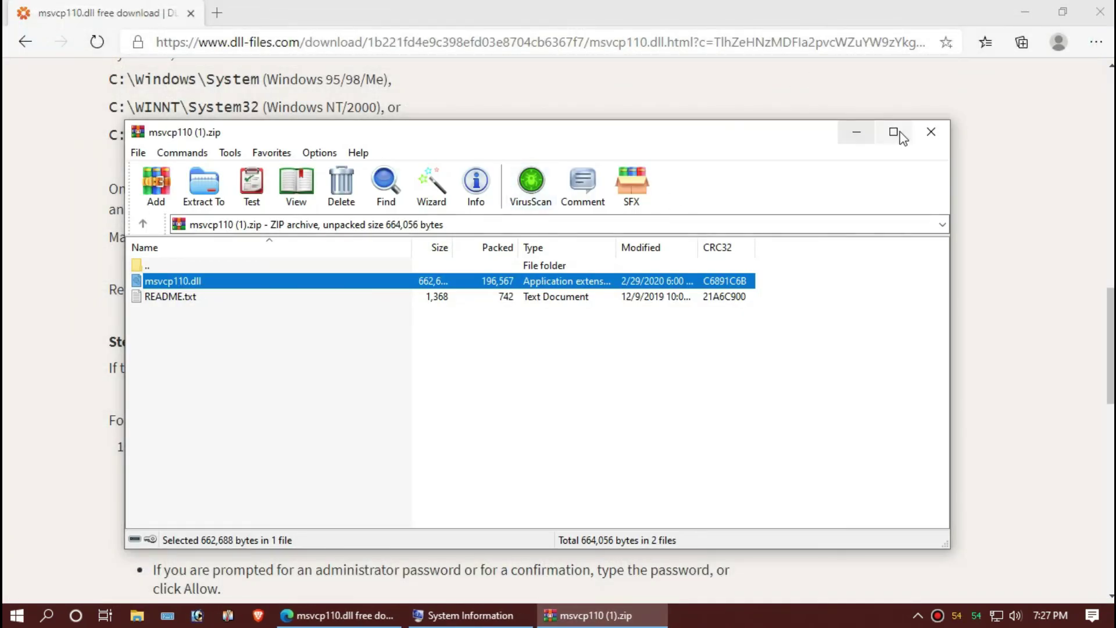
- Close the WinRAR archive and reveal the Start menu's Power options (Sleep, Shut down, Restart)
click(930, 132)
key(super)
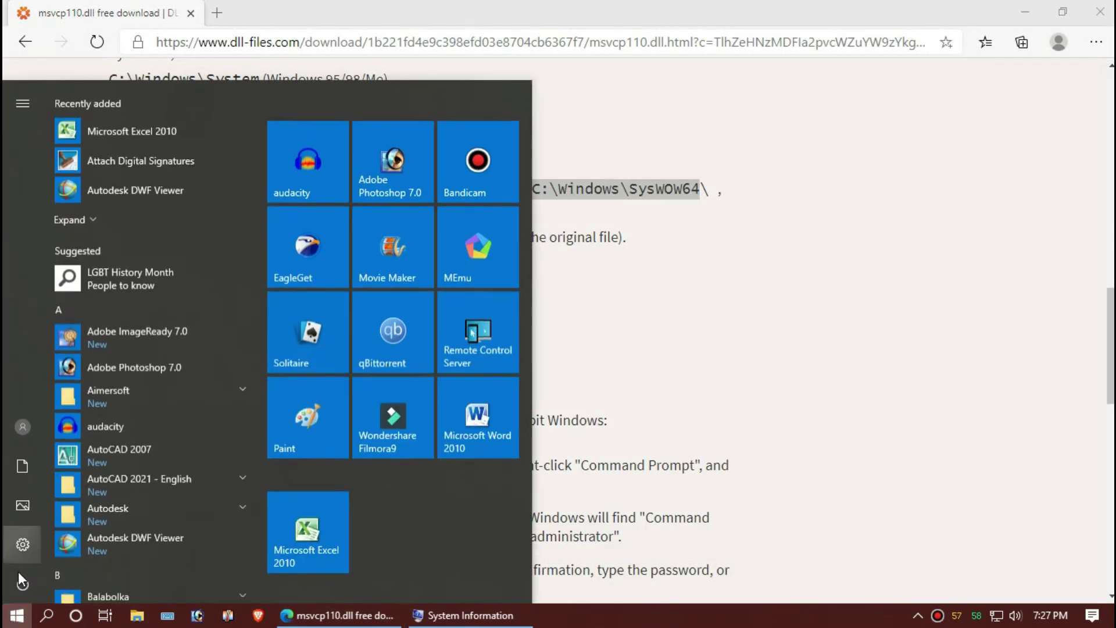
click(23, 583)
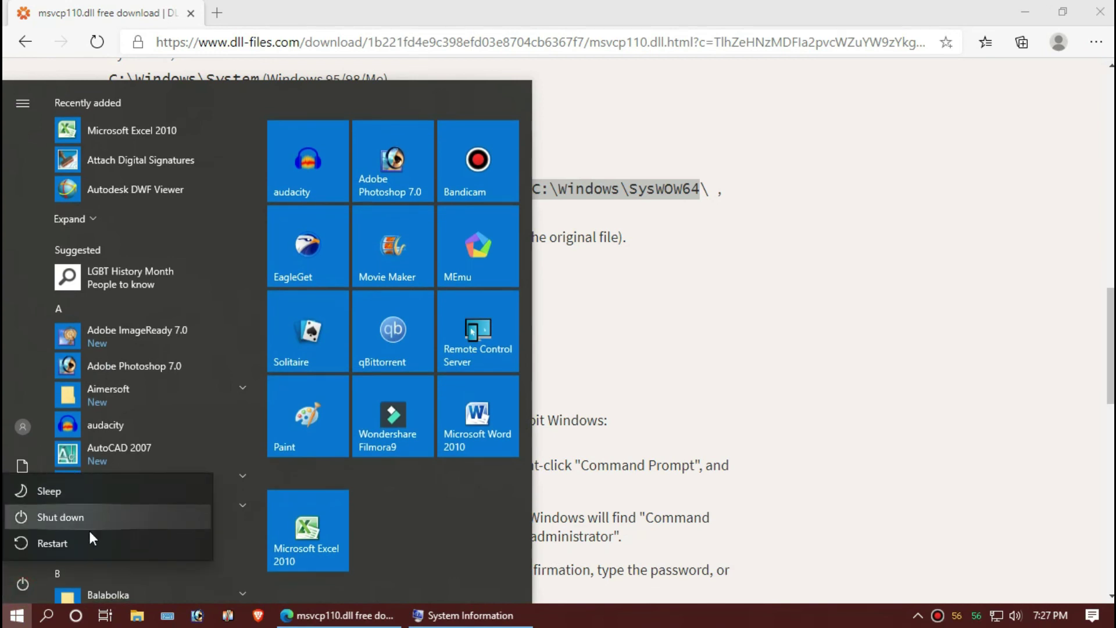